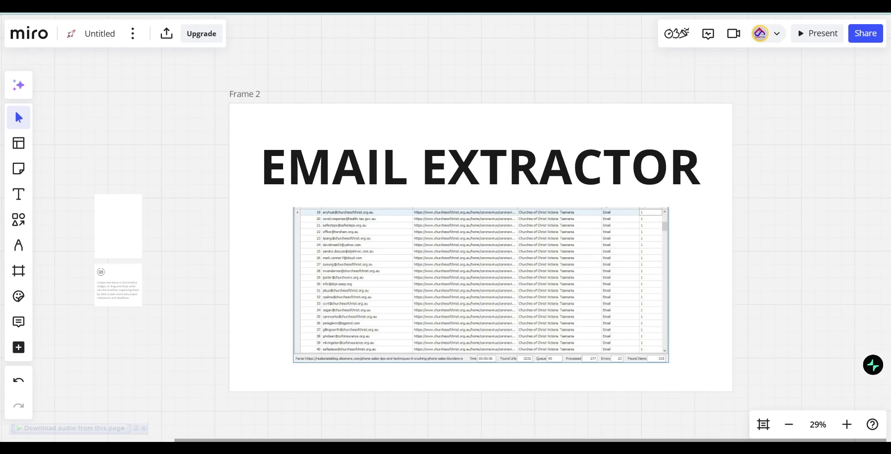
Switch from the Miro Email Extractor board to the Leads Sniper Google Maps scraper page.
left_click(659, 6)
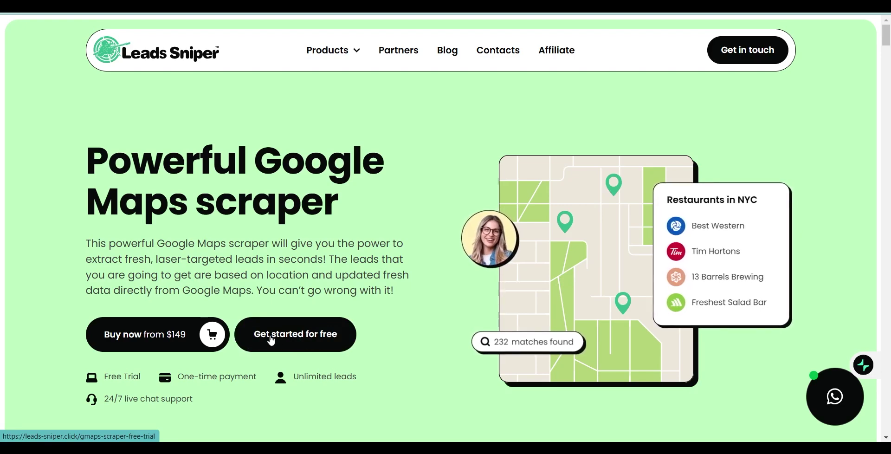
Download Google Maps Scraper version 3.3.2 from step 1 of the Leads Sniper installation guide.
left_click(296, 339)
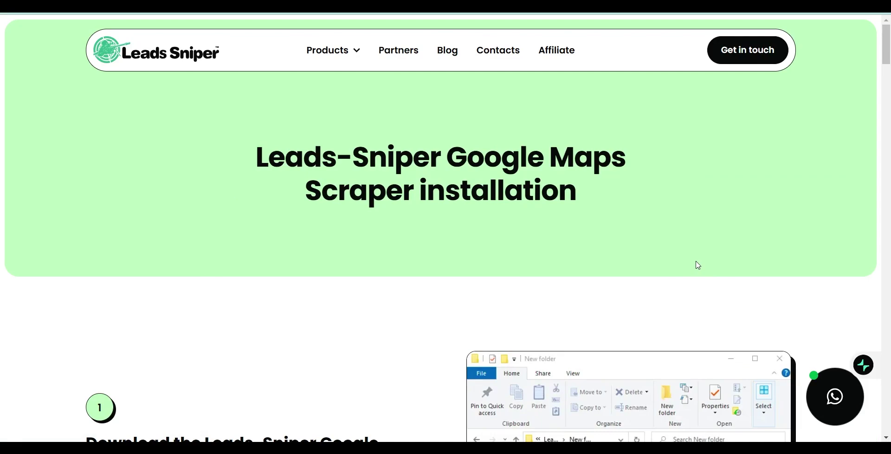
scroll(406, 215, "down", 6)
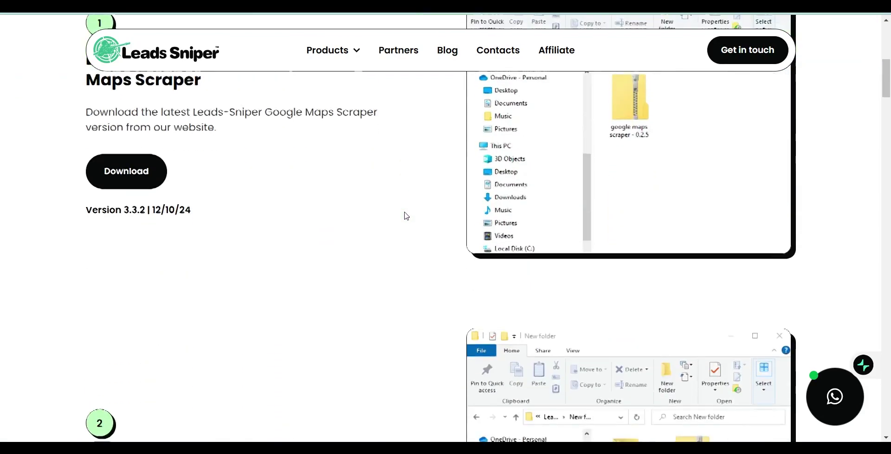
left_click(138, 275)
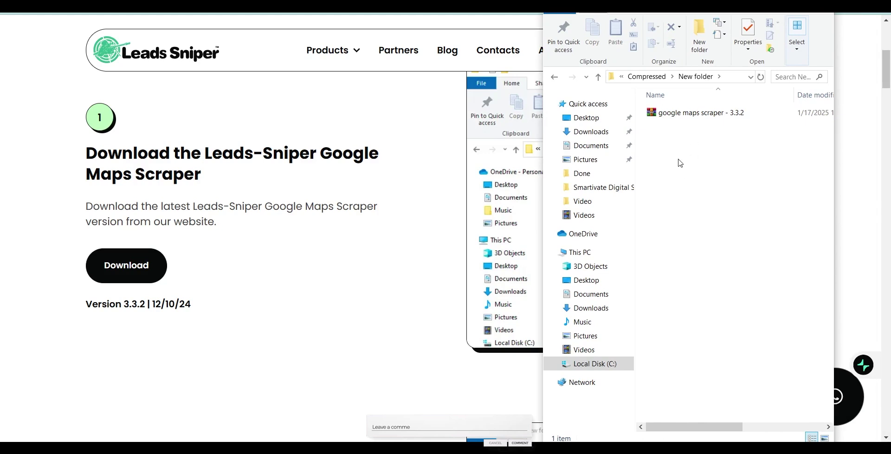
Extract the google maps scraper - 3.3.2 archive here and select the new Installation file folder.
left_click_drag(765, 153, 635, 103)
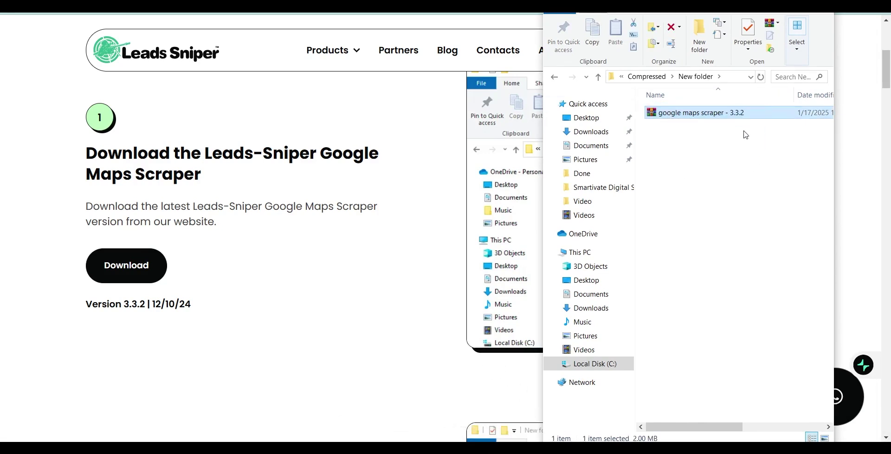
left_click(690, 135)
right_click(677, 114)
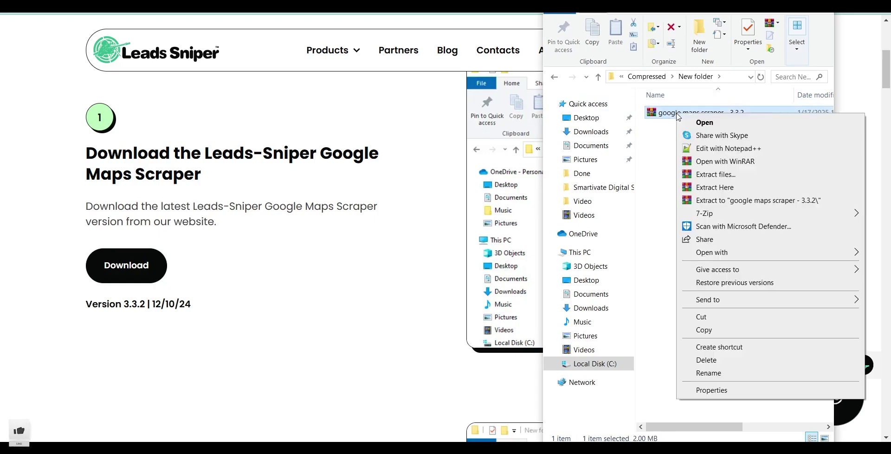
left_click(715, 187)
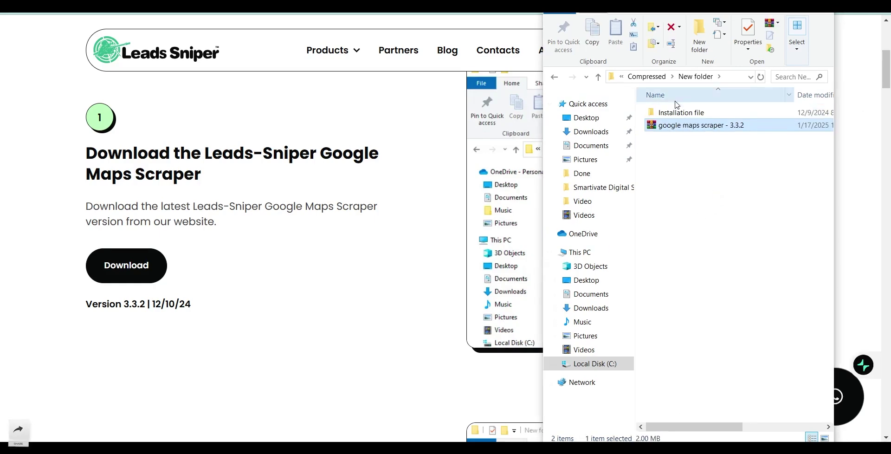
left_click(678, 115)
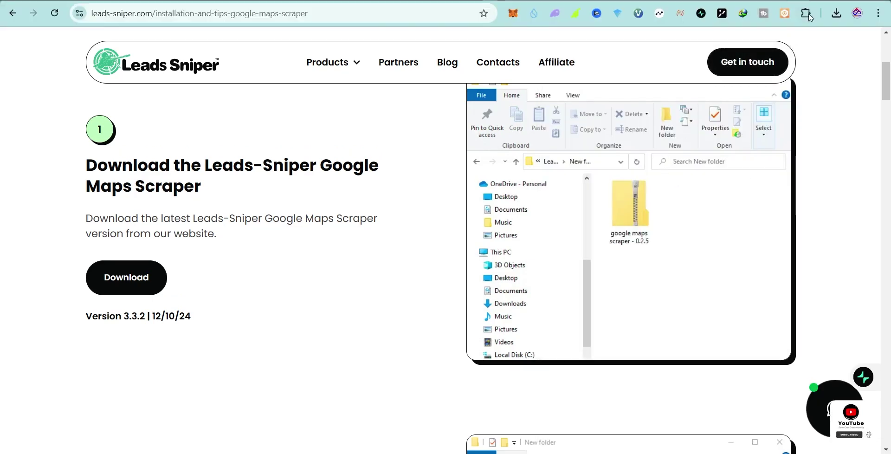
With Developer mode on, install the Leads-Sniper extension by dropping the Installation file folder onto Manage extensions.
left_click(806, 14)
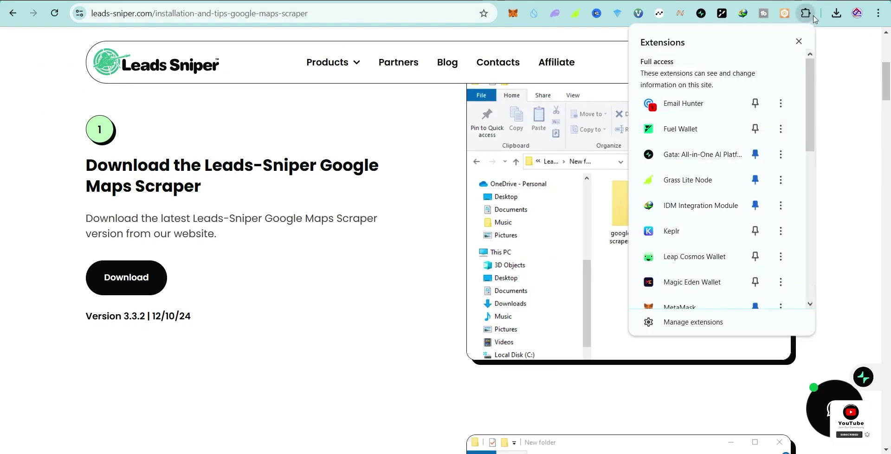
scroll(698, 278, "down", 1)
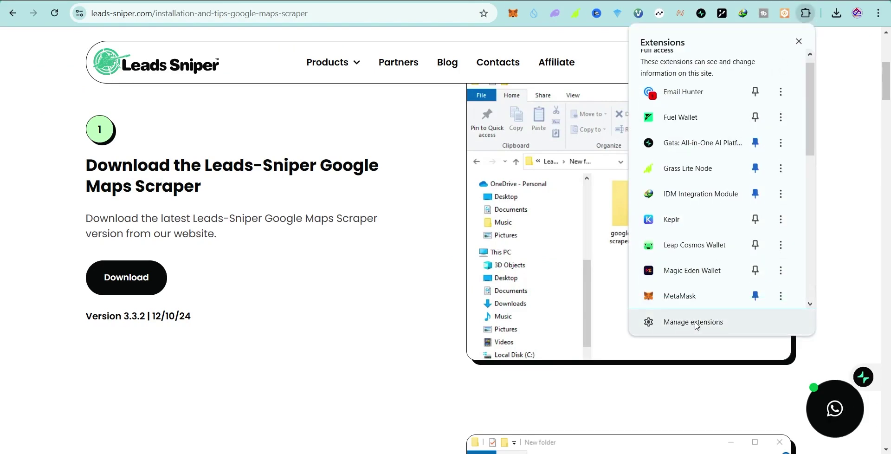
left_click(699, 322)
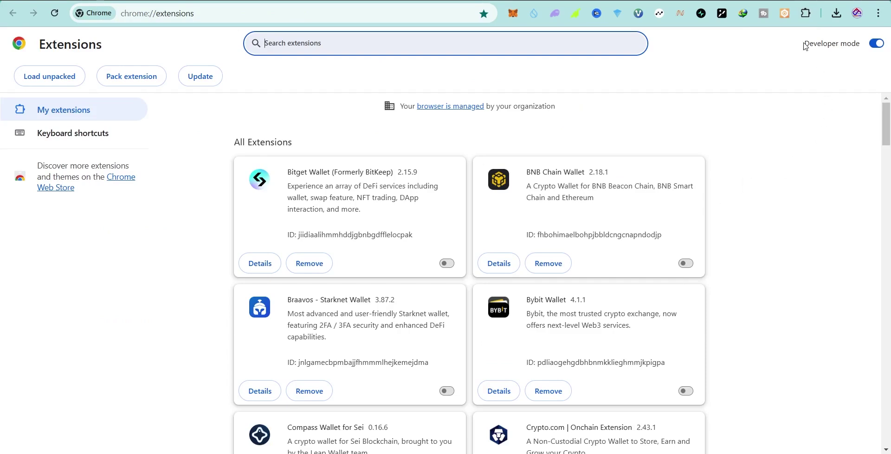
left_click_drag(806, 46, 876, 46)
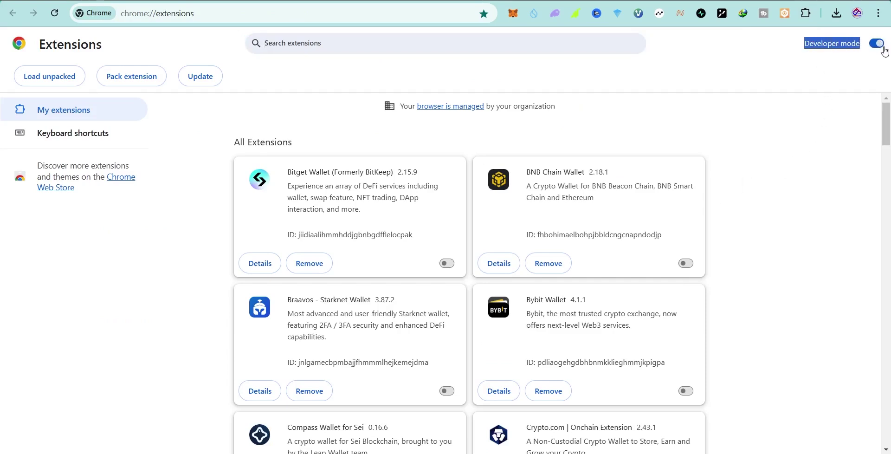
left_click(788, 37)
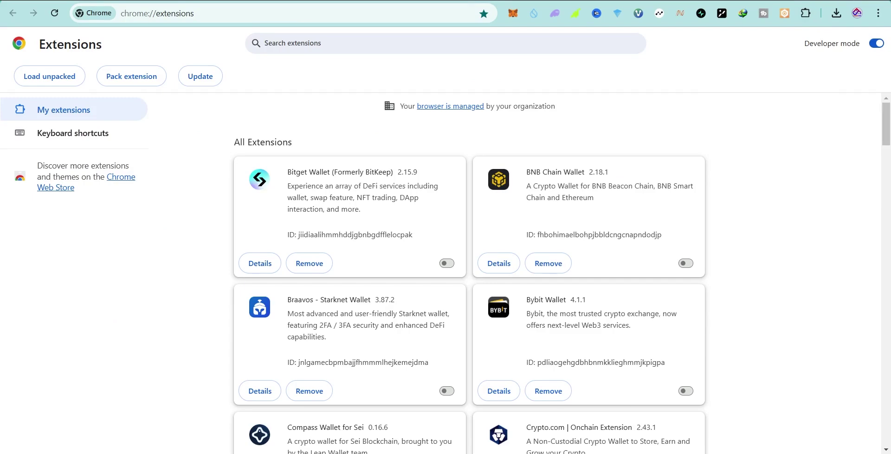
left_click(374, 422)
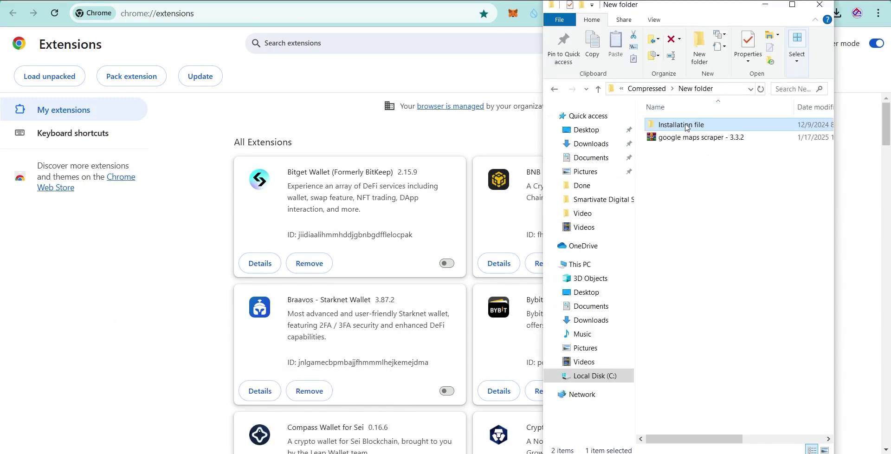
left_click_drag(679, 125, 403, 210)
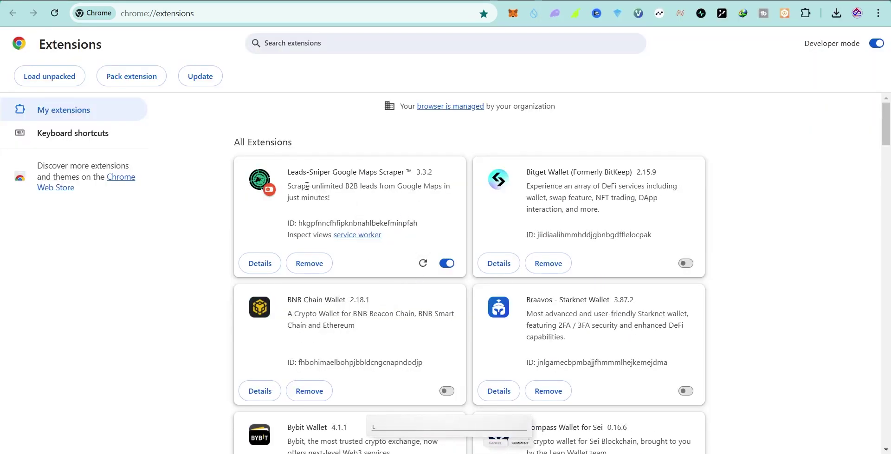
left_click_drag(289, 169, 422, 175)
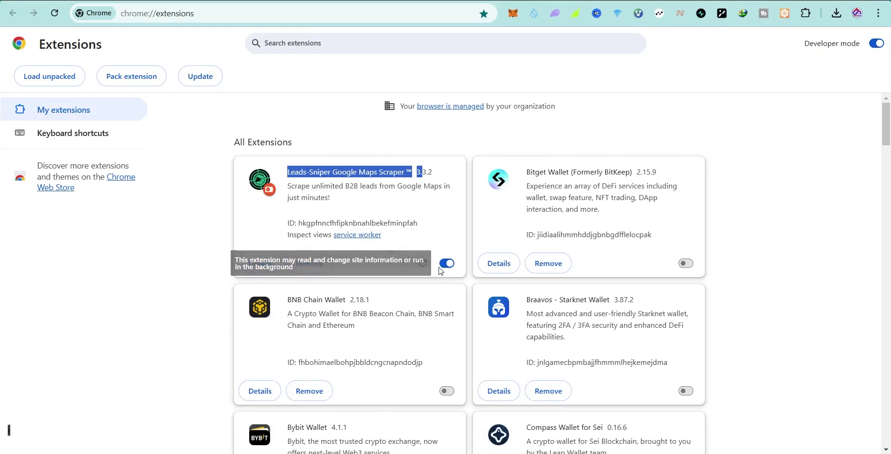
Pin the Leads-Sniper Google Maps Scraper to the Chrome toolbar.
left_click(807, 14)
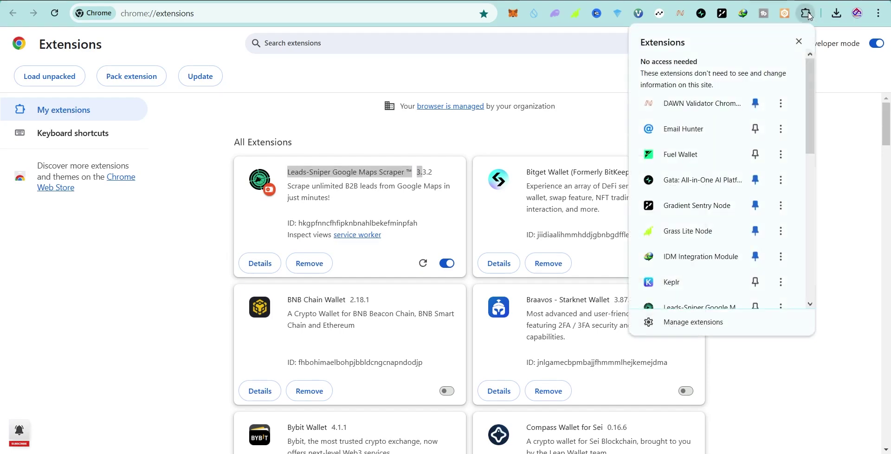
scroll(773, 167, "down", 3)
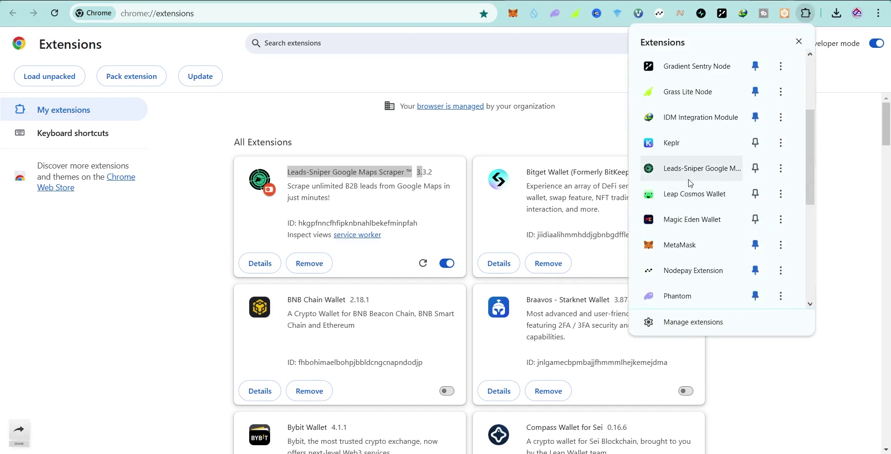
left_click(756, 169)
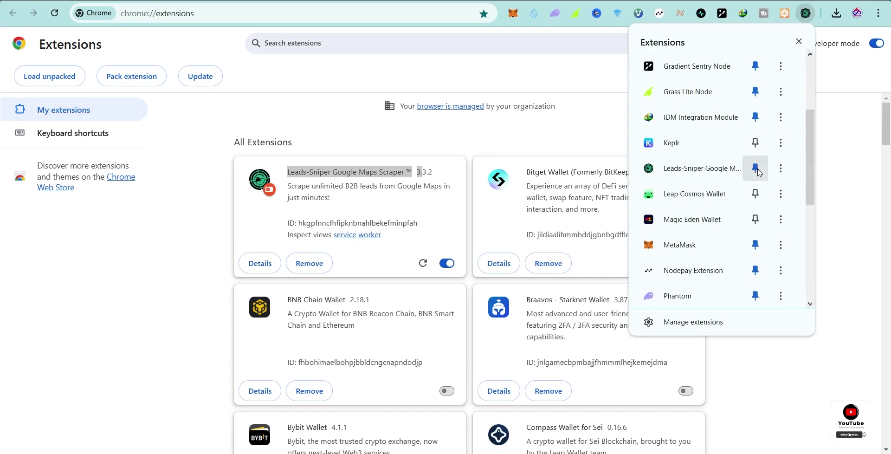
scroll(670, 47, "up", 1)
key("Escape")
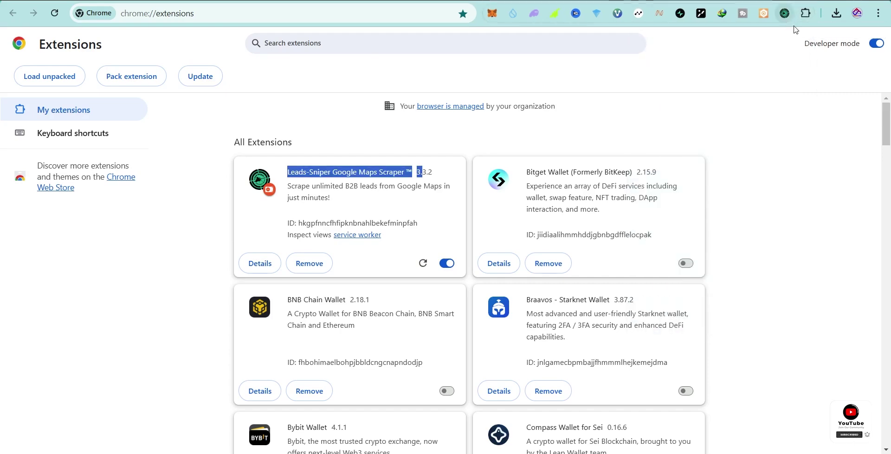
Enter keywords restaurant in new york, plumbers in dallas and hotels in ghana on separate lines.
left_click(786, 15)
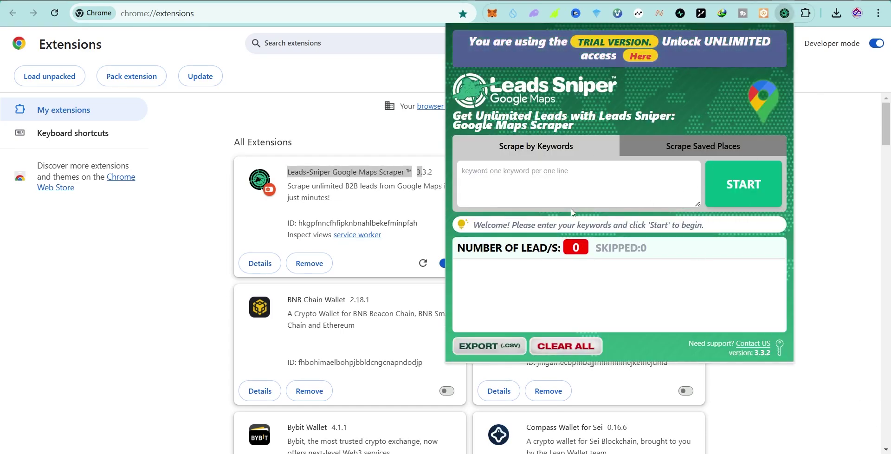
left_click(493, 181)
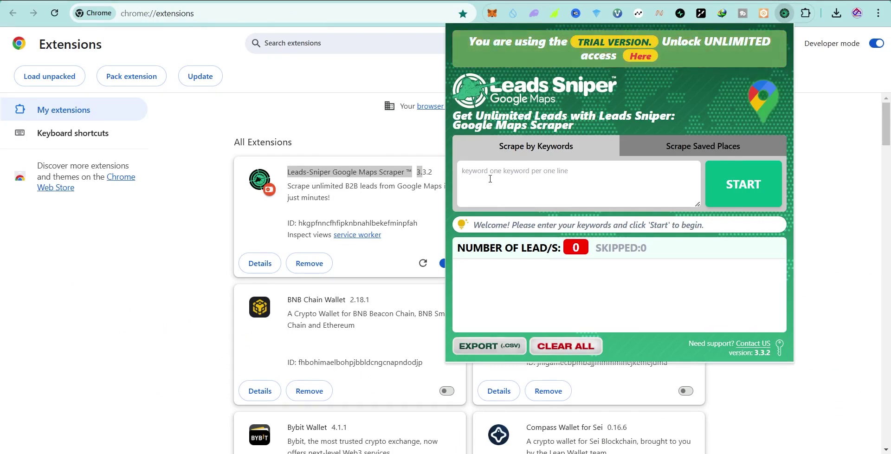
type("rest")
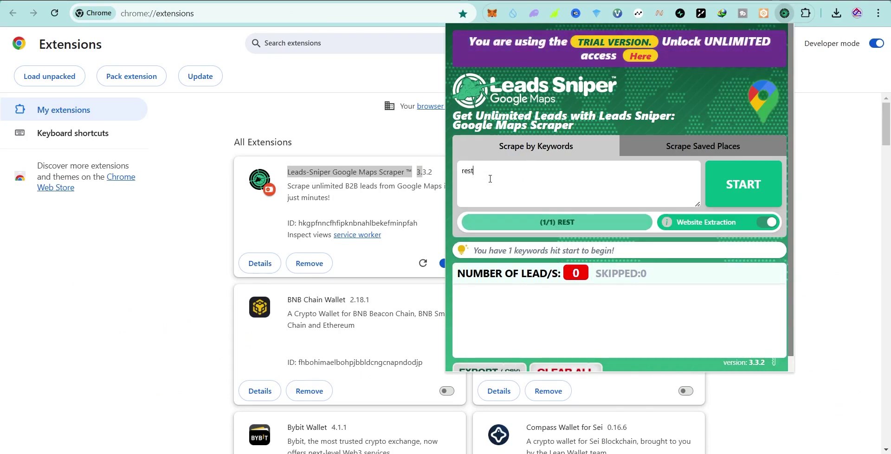
type("aurant in")
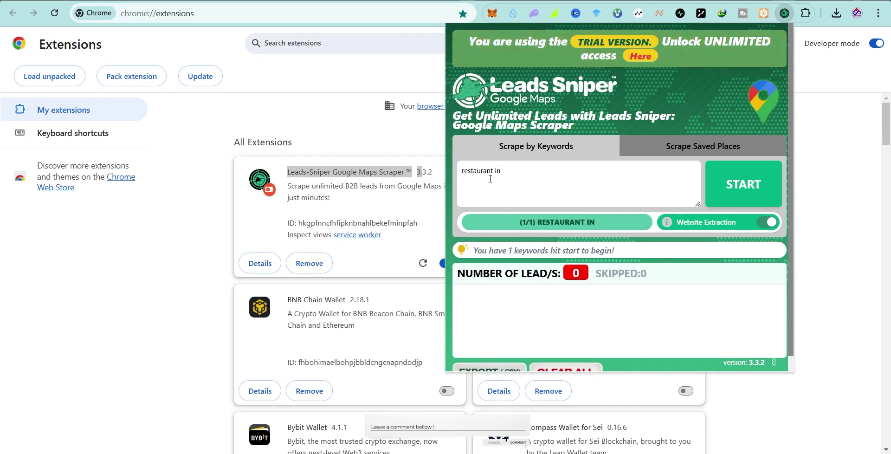
type("new")
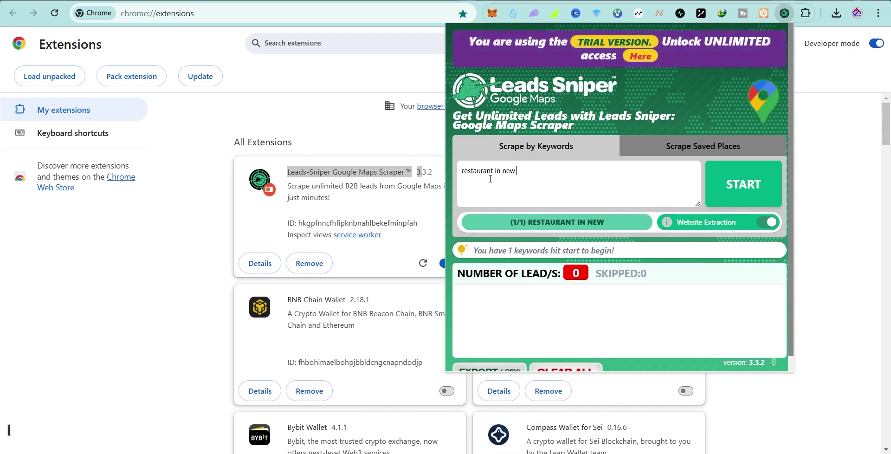
type(" york")
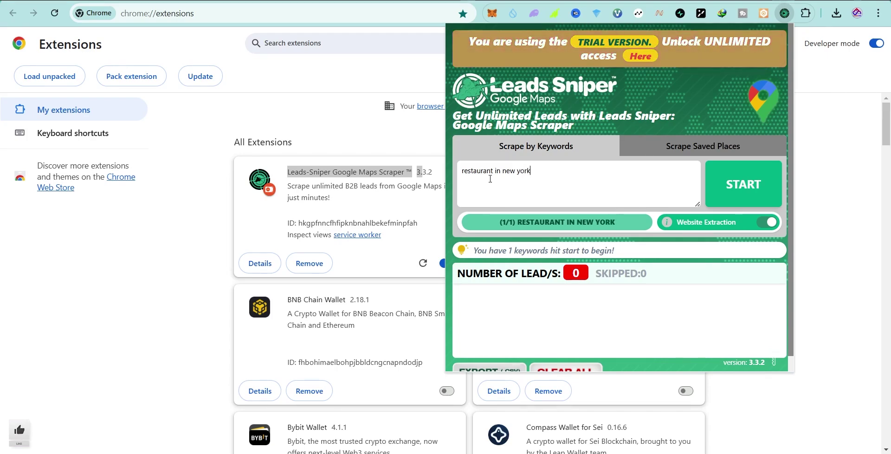
key("Return")
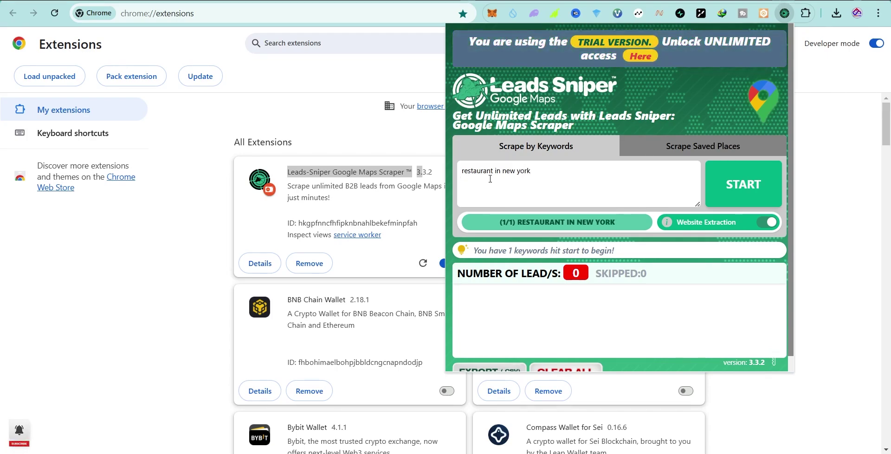
type("plumbers")
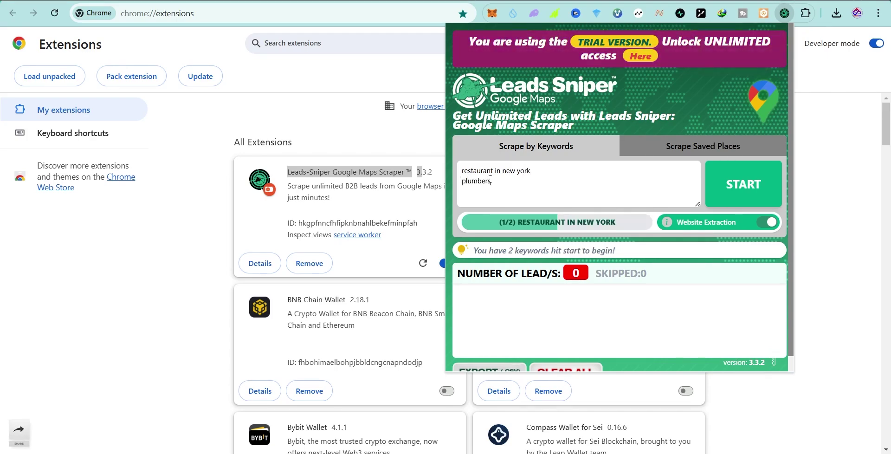
type(" in dallas")
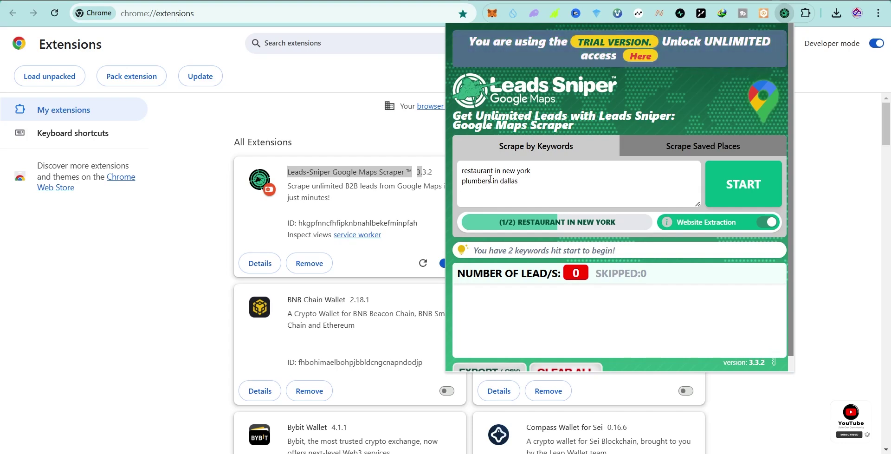
key("Return")
type("hotels in ghana")
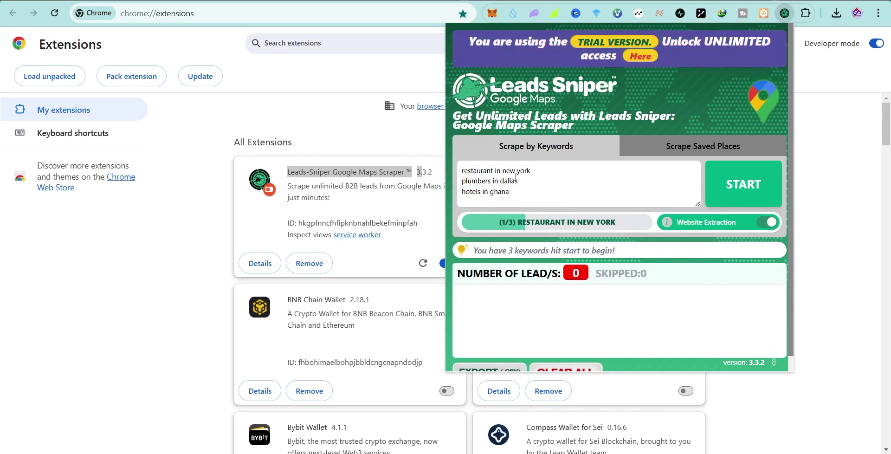
Start the scrape and scroll through the Google Maps 'restaurant in new york' results.
left_click(745, 185)
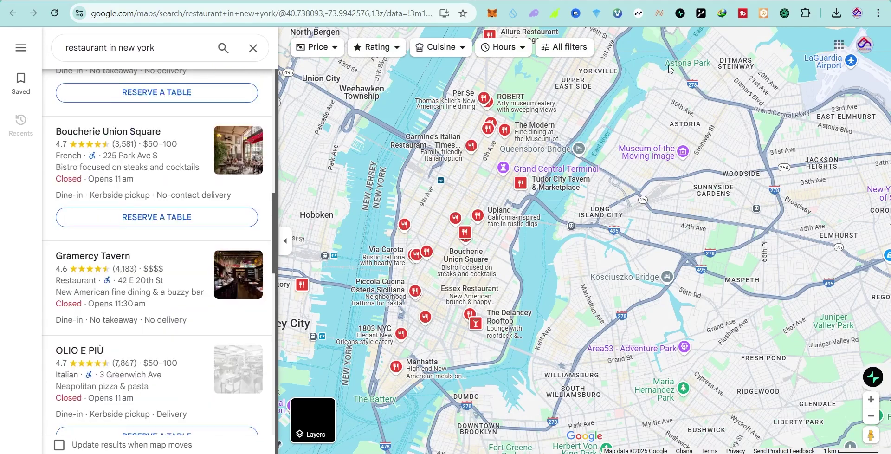
scroll(200, 209, "down", 1)
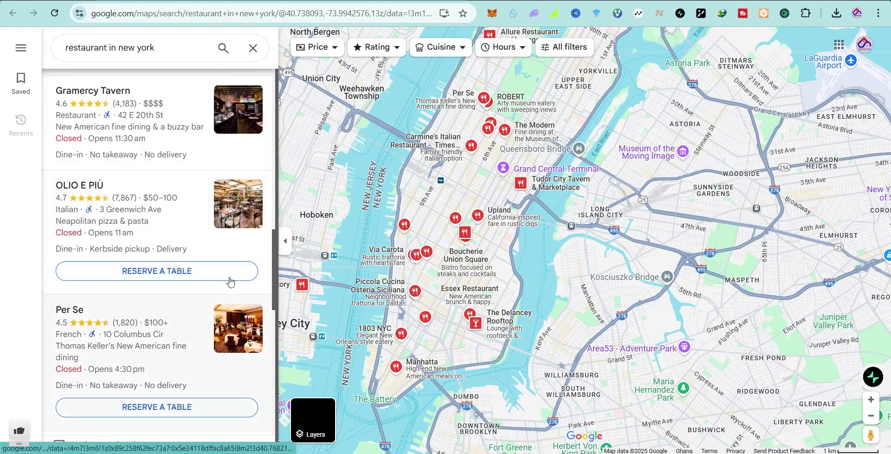
scroll(223, 205, "down", 1)
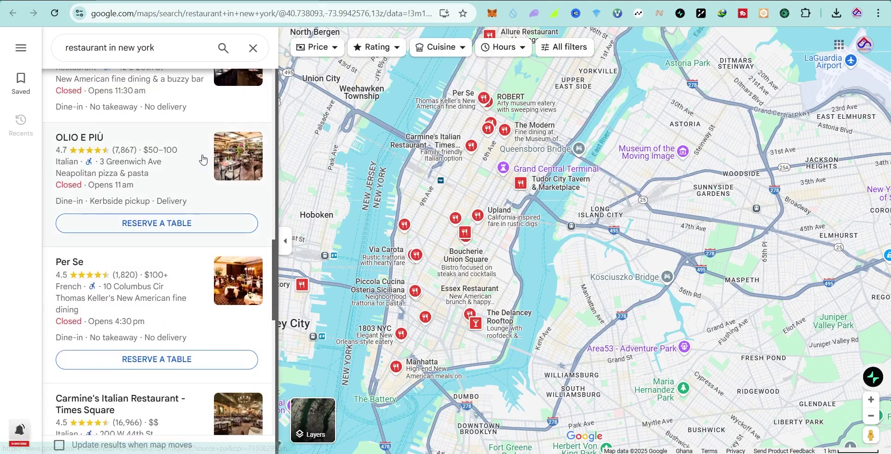
scroll(197, 165, "down", 2)
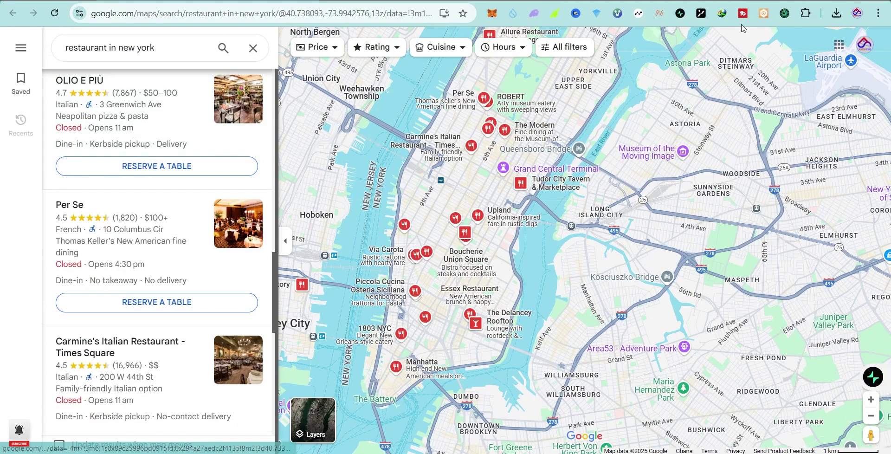
Wait for the scraper to extract 40 restaurant leads and bring up its EXPORT (.CSV) settings.
left_click(786, 21)
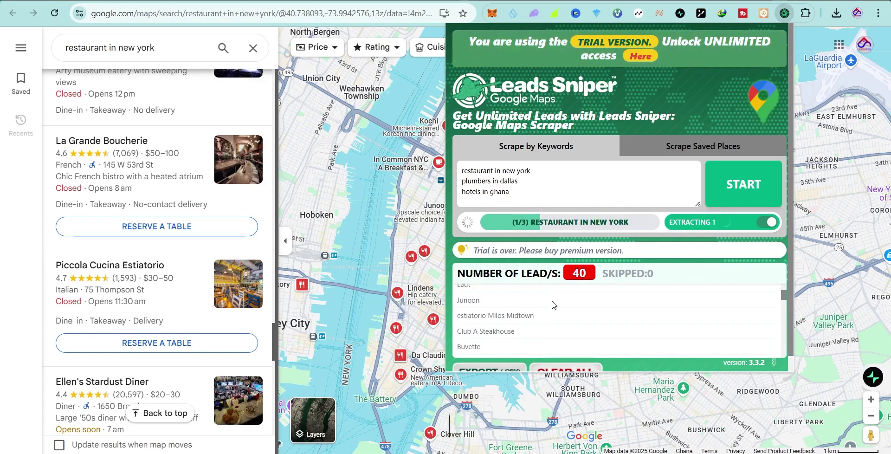
scroll(603, 313, "down", 3)
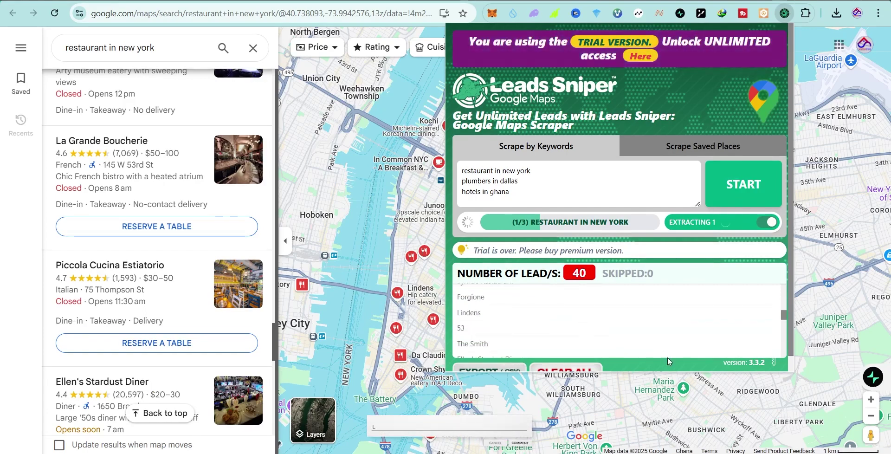
scroll(662, 360, "down", 1)
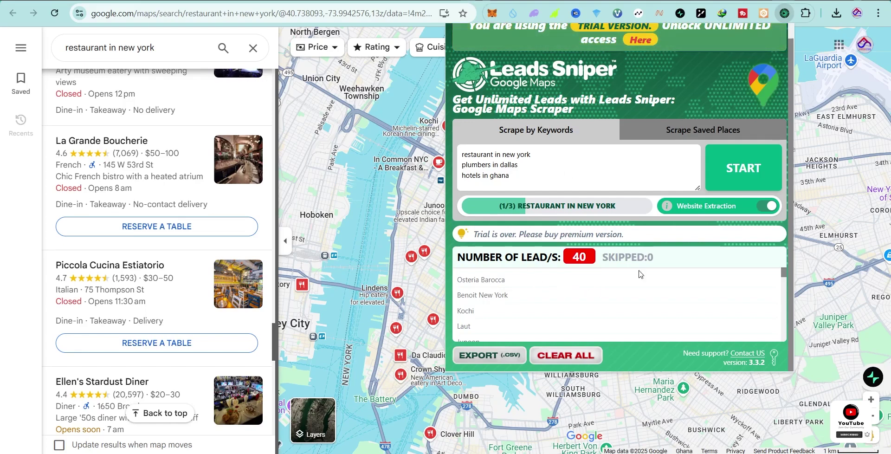
left_click(493, 361)
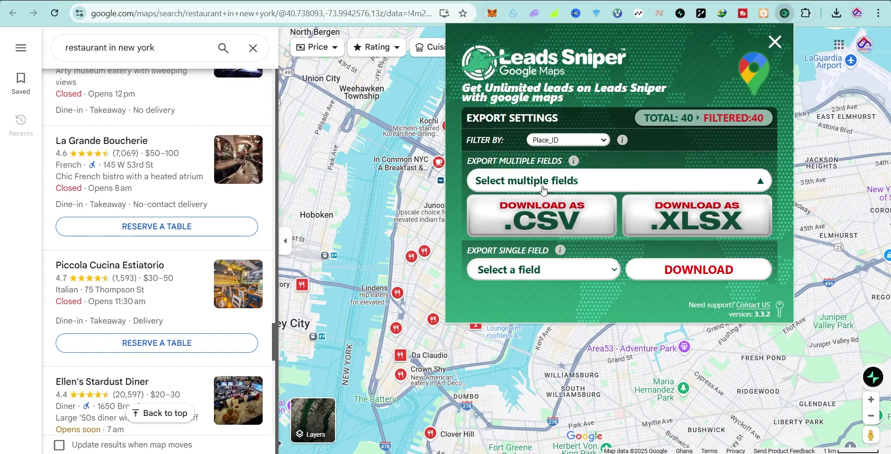
Keep all fields selected and download the 40 leads as restaurant-in-new-york-(01-17-2025).csv.
left_click(518, 183)
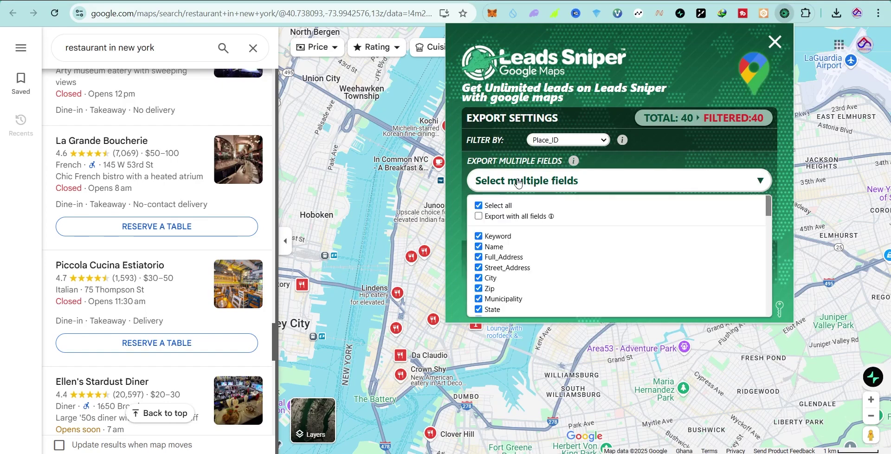
scroll(490, 274, "down", 10)
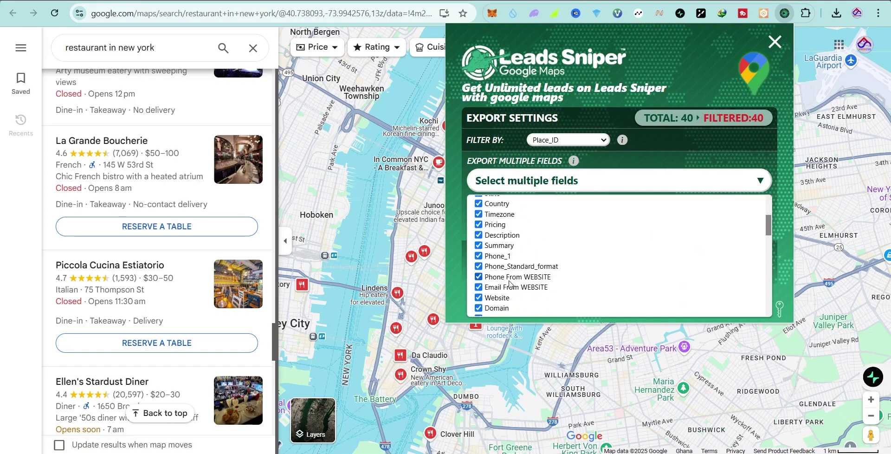
left_click(642, 167)
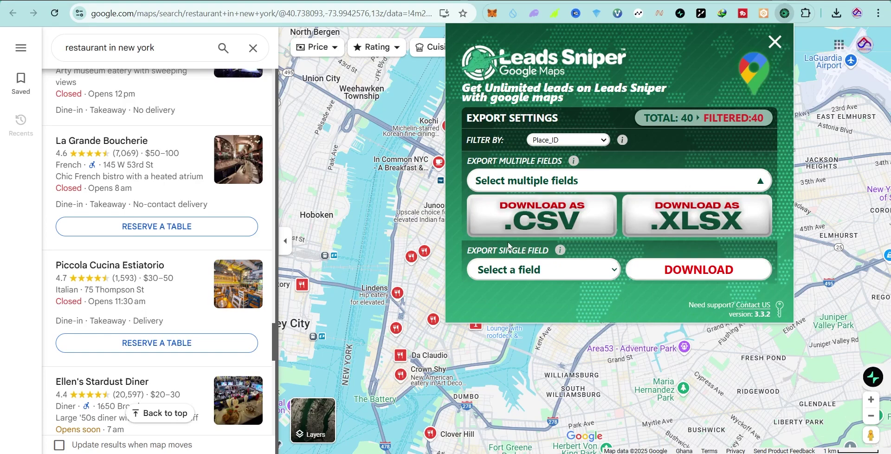
left_click(528, 211)
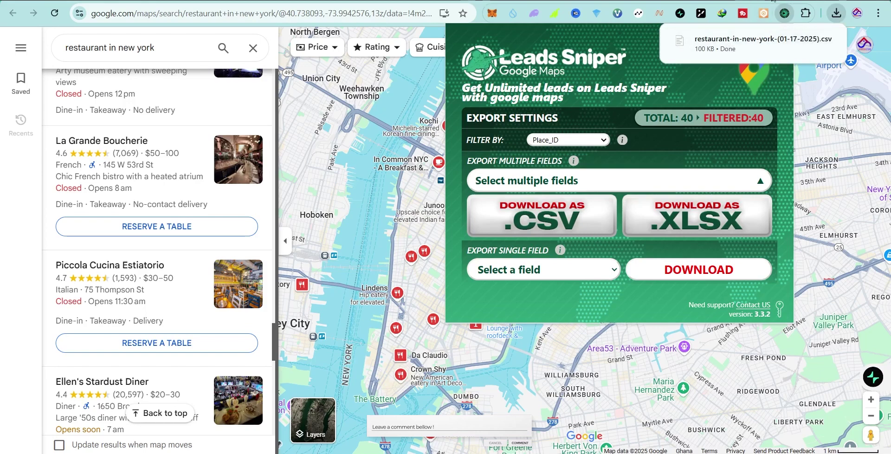
Open Google Sheets from the Google apps grid in a new Chrome tab.
left_click(773, 1)
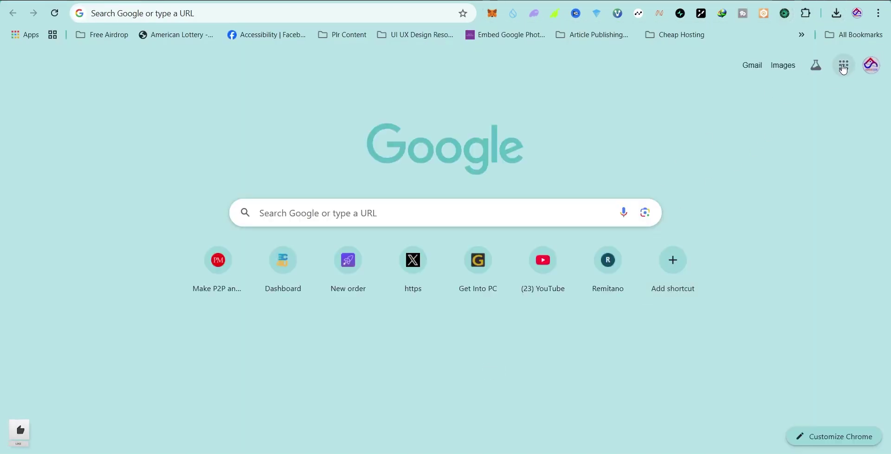
left_click(844, 65)
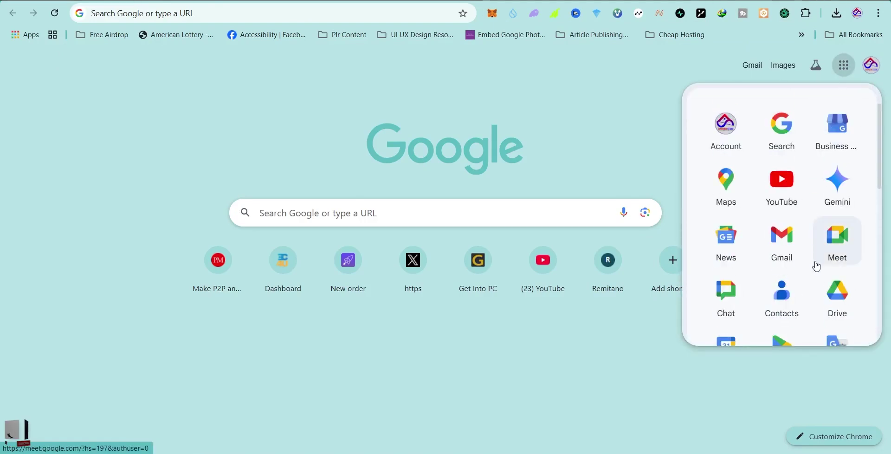
scroll(777, 151, "down", 5)
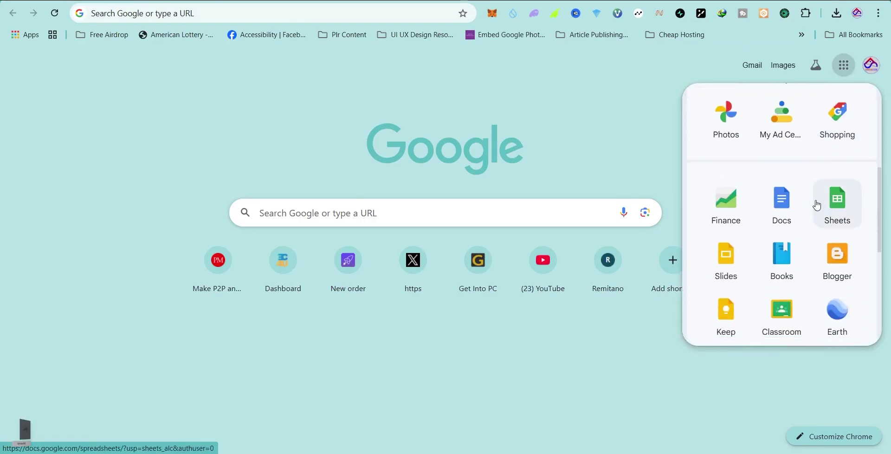
left_click(837, 210)
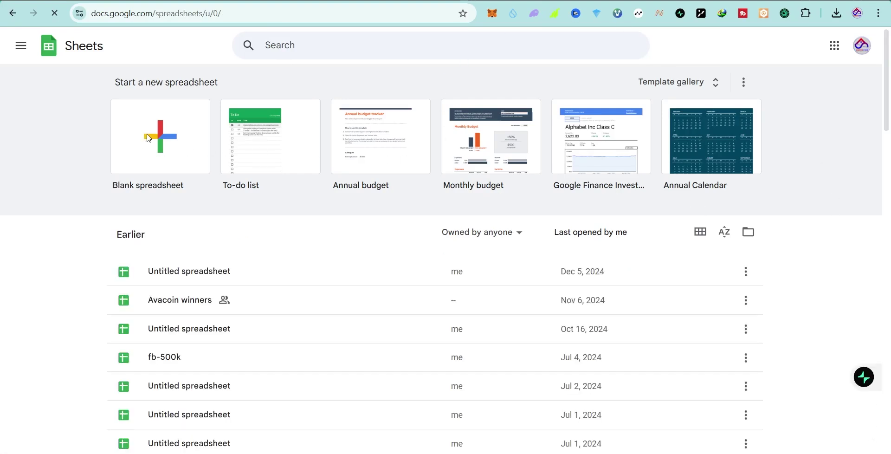
Create a blank spreadsheet and import restaurant-in-new-york-(01-17-2025).csv into it, replacing the spreadsheet.
left_click(158, 144)
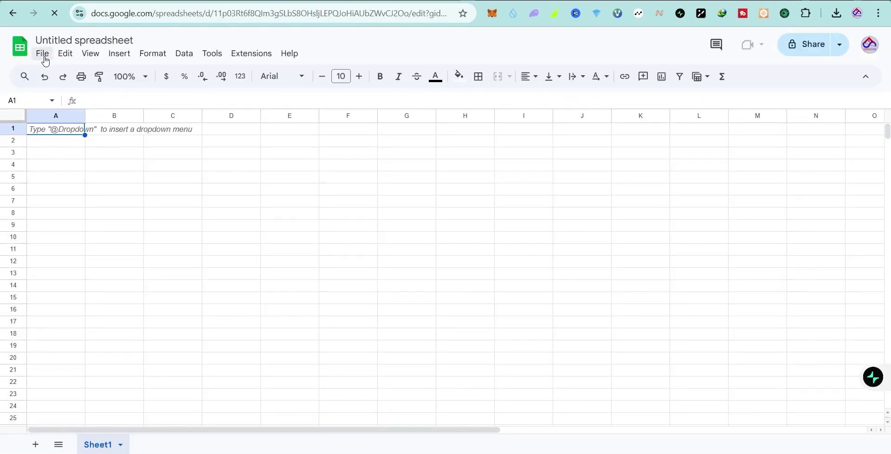
left_click(45, 60)
left_click(78, 115)
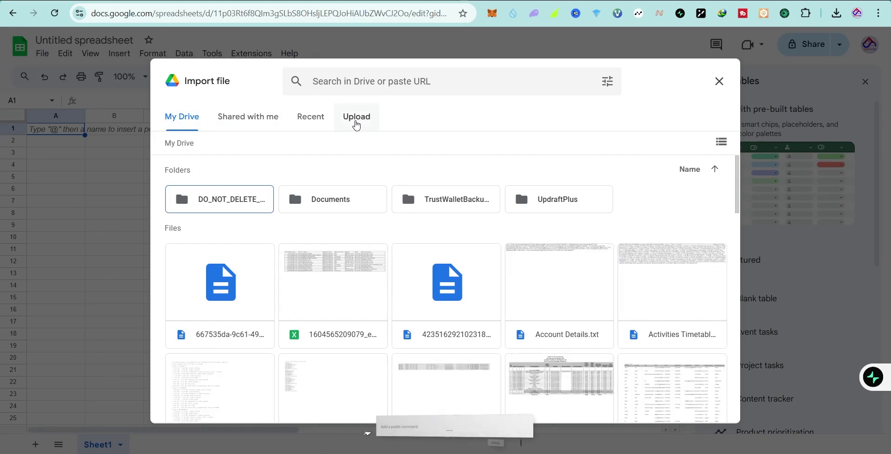
left_click(356, 122)
left_click(440, 323)
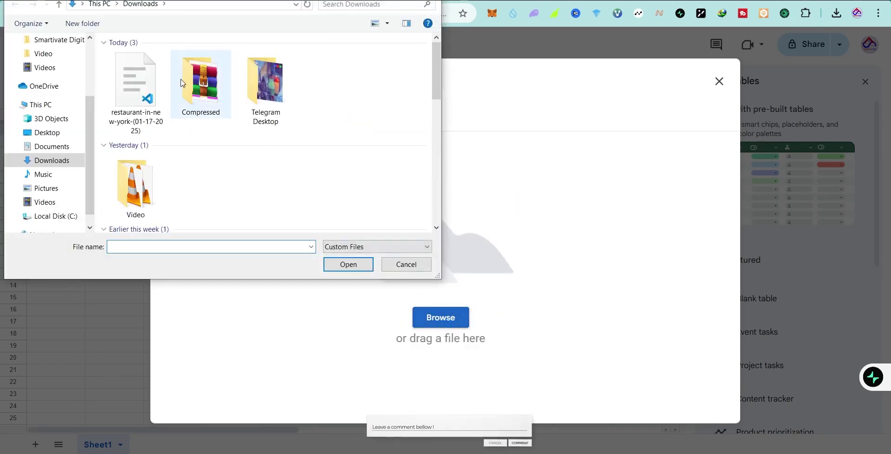
left_click(125, 97)
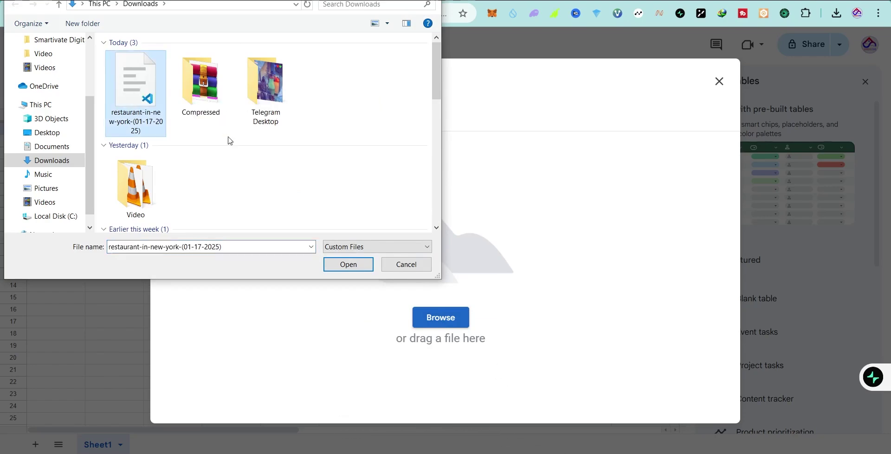
left_click(348, 264)
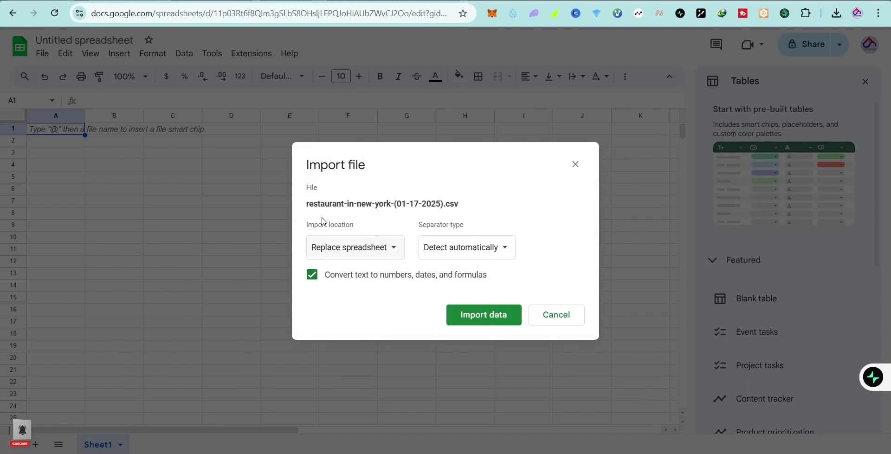
left_click_drag(332, 204, 431, 203)
left_click(474, 318)
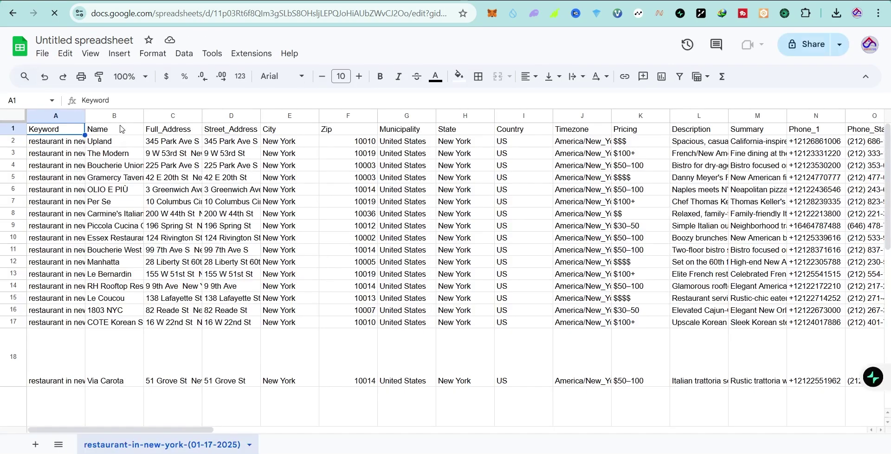
Widen columns A, B and C so full keywords, restaurant names and addresses show.
left_click_drag(86, 113, 109, 116)
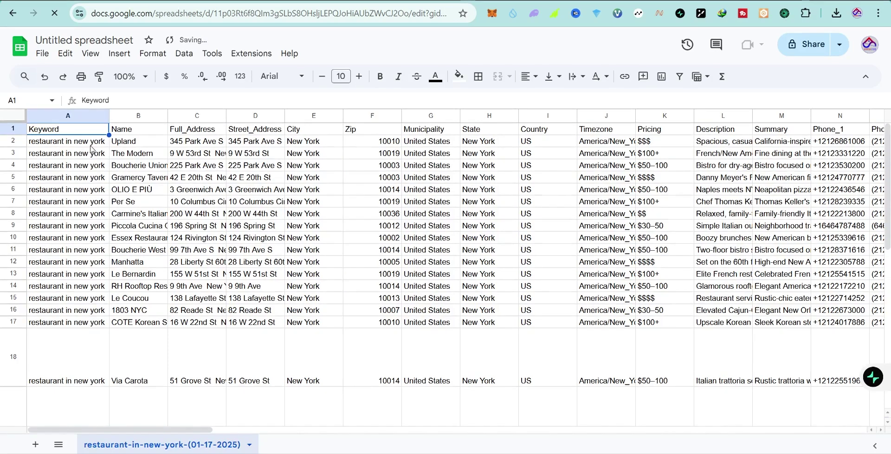
left_click(67, 262)
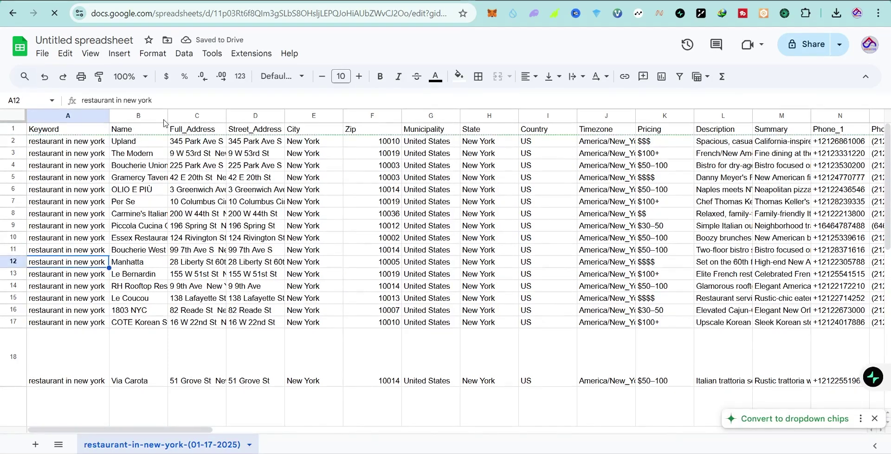
left_click_drag(174, 116, 205, 116)
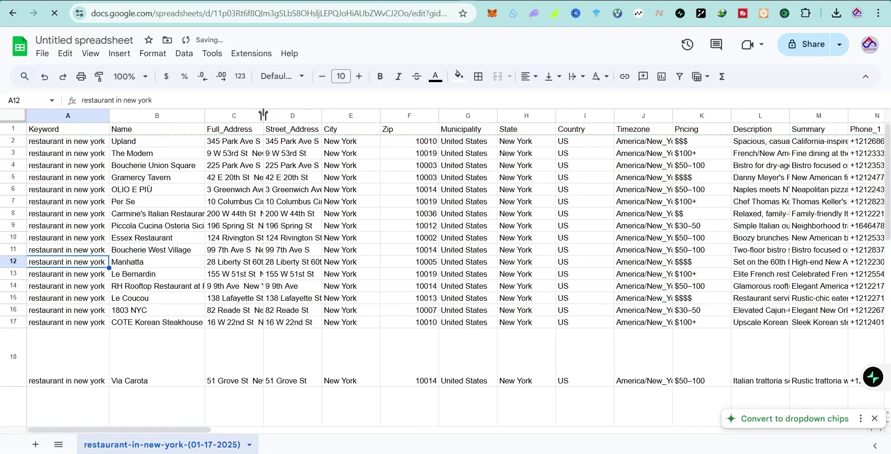
left_click_drag(263, 114, 294, 115)
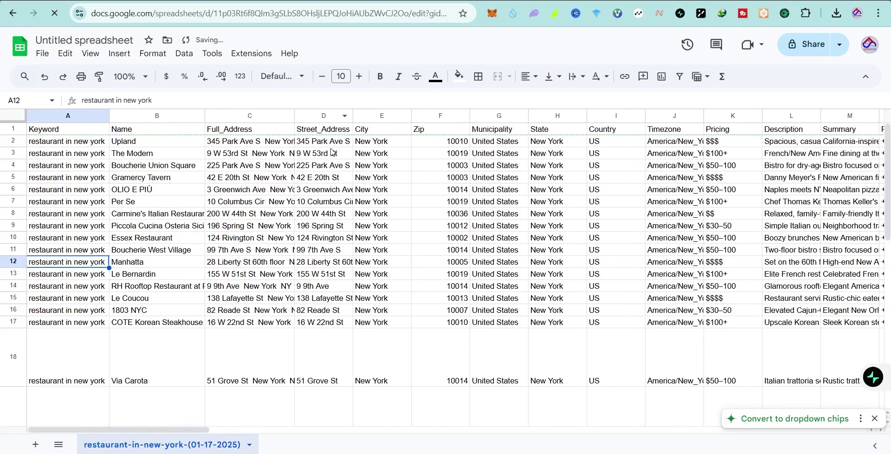
Check the street, city and zip values and the Municipality, State and Country headers.
left_click(348, 201)
left_click(383, 239)
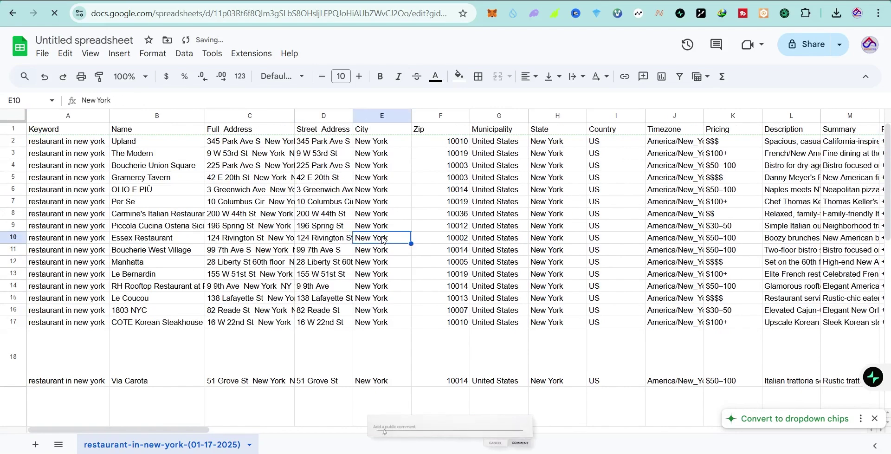
left_click(459, 157)
left_click(502, 132)
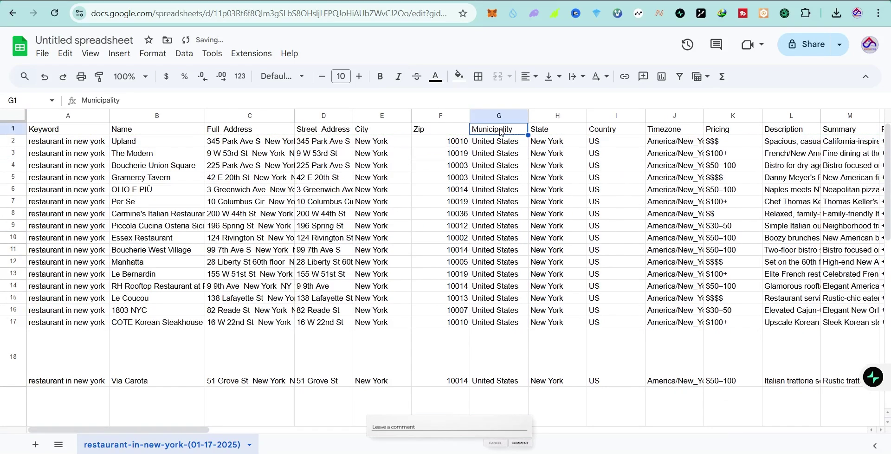
left_click(549, 134)
left_click(595, 134)
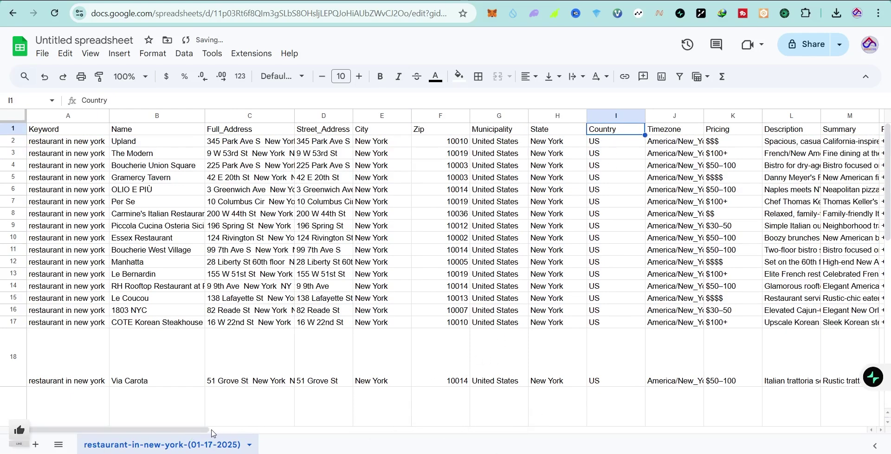
left_click_drag(211, 433, 256, 431)
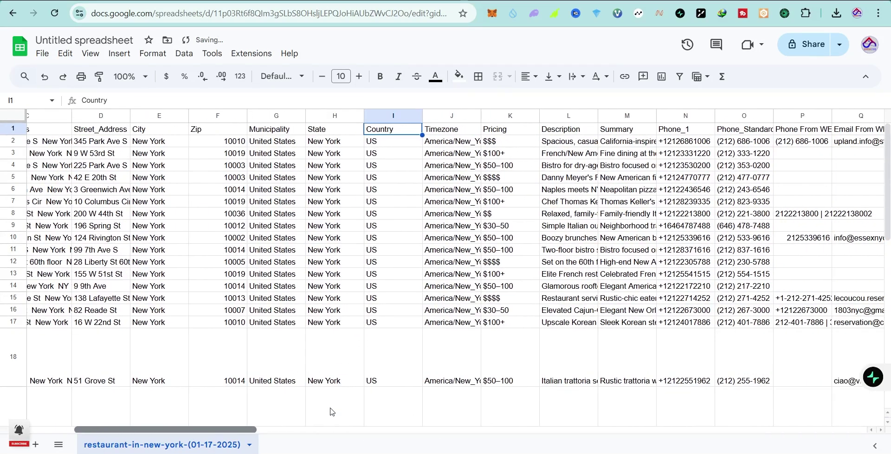
Scroll right and review the Pricing values in column K ($100+, $$$$, $50–100).
scroll(402, 404, "right", 5)
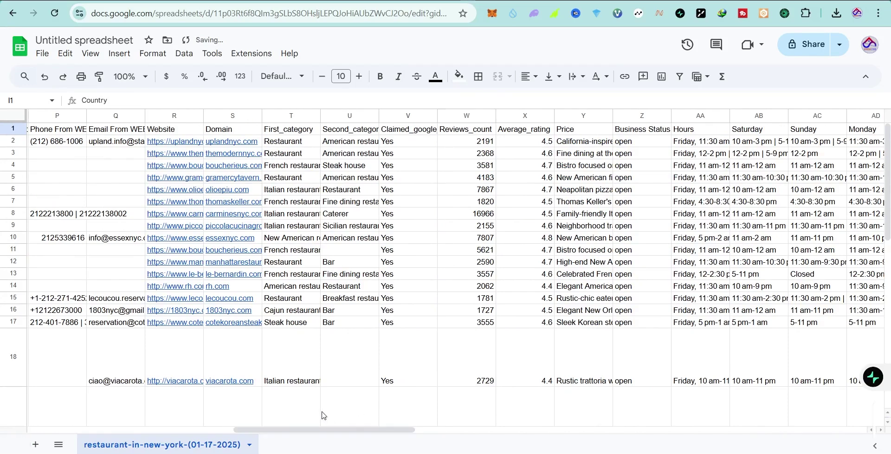
left_click_drag(271, 429, 162, 444)
left_click(207, 154)
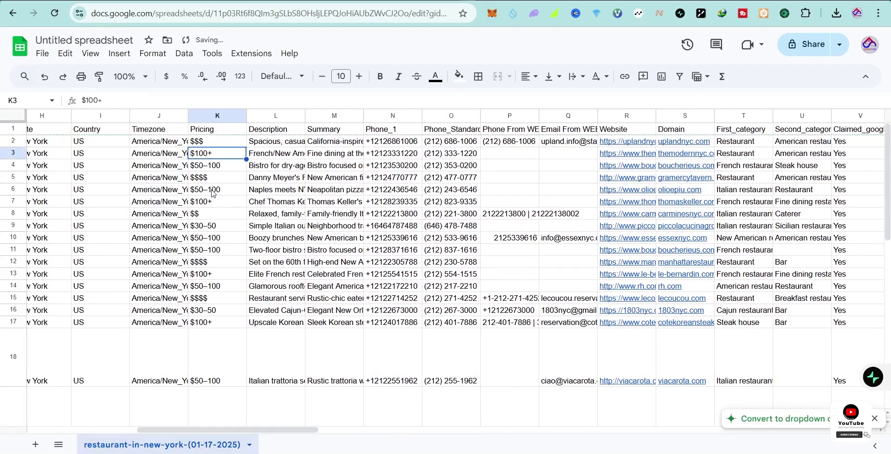
left_click(214, 190)
left_click(216, 251)
left_click(215, 202)
left_click(211, 178)
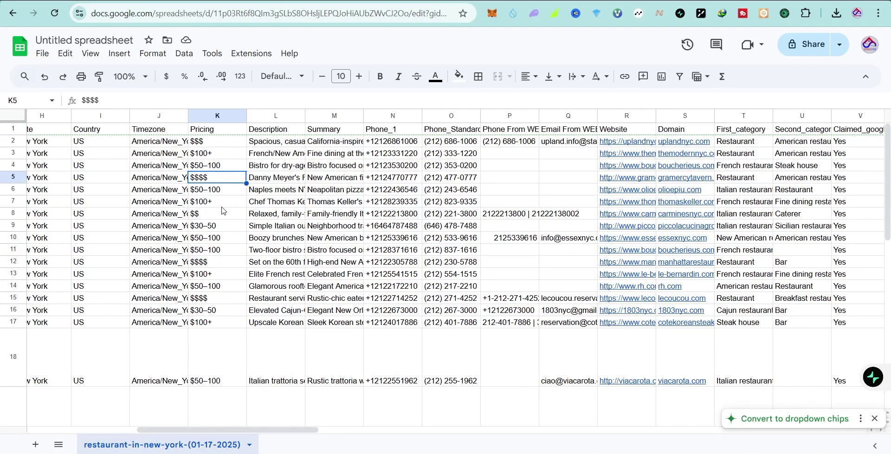
left_click(209, 132)
left_click(223, 193)
left_click(219, 246)
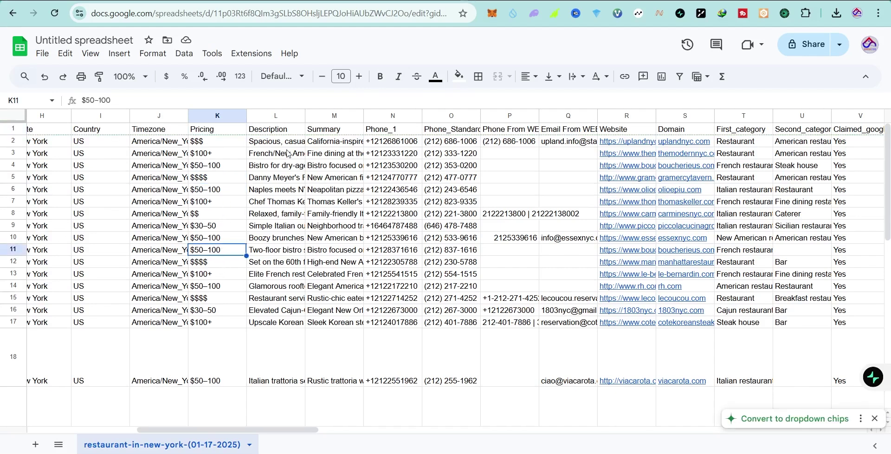
Review the description, The Modern summary, Phone_1 and website email cells.
left_click(274, 180)
left_click(330, 154)
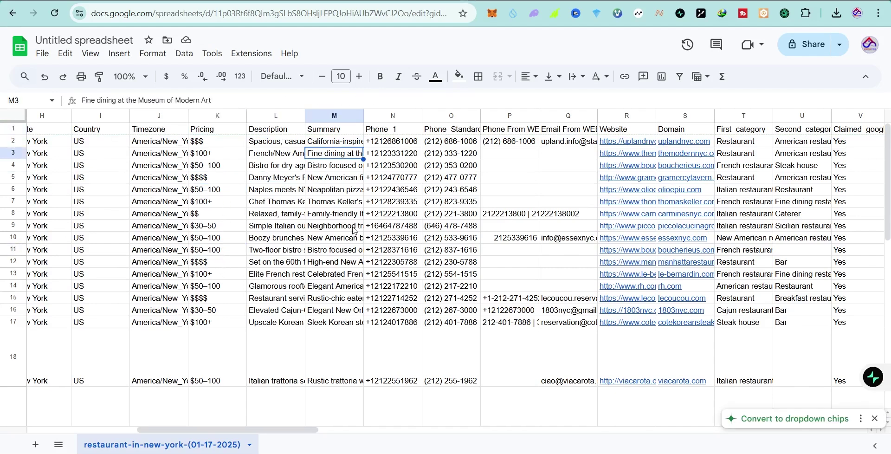
left_click(397, 142)
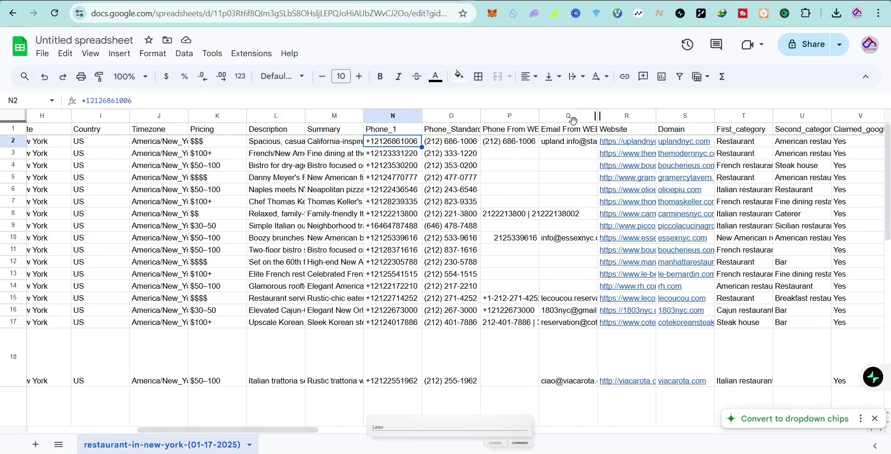
left_click(567, 142)
left_click(569, 240)
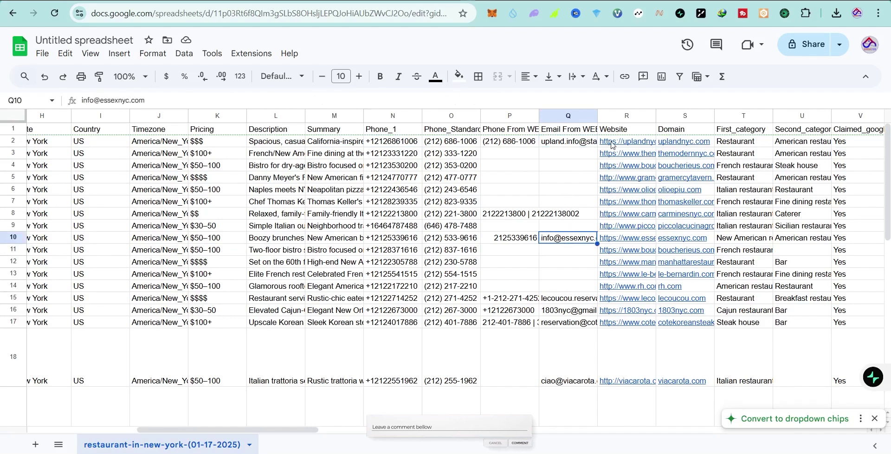
Drag the Q/R header border right to widen the Email From WEBSITE column.
left_click_drag(599, 113, 653, 113)
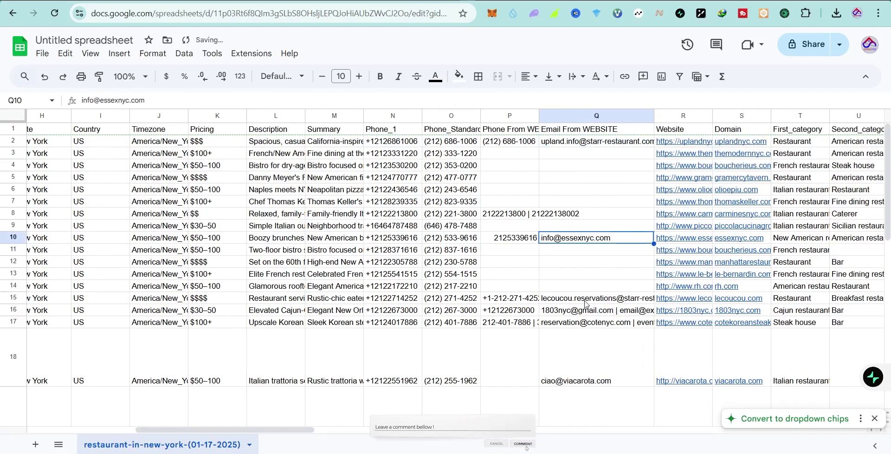
left_click(589, 325)
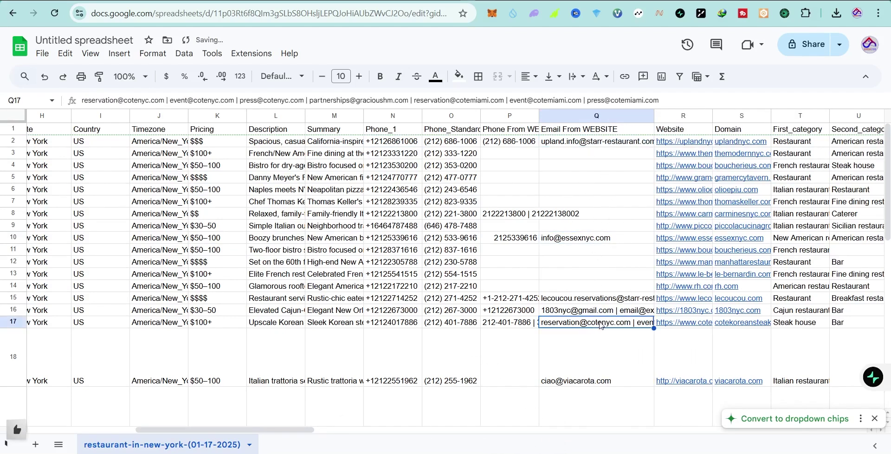
left_click(680, 116)
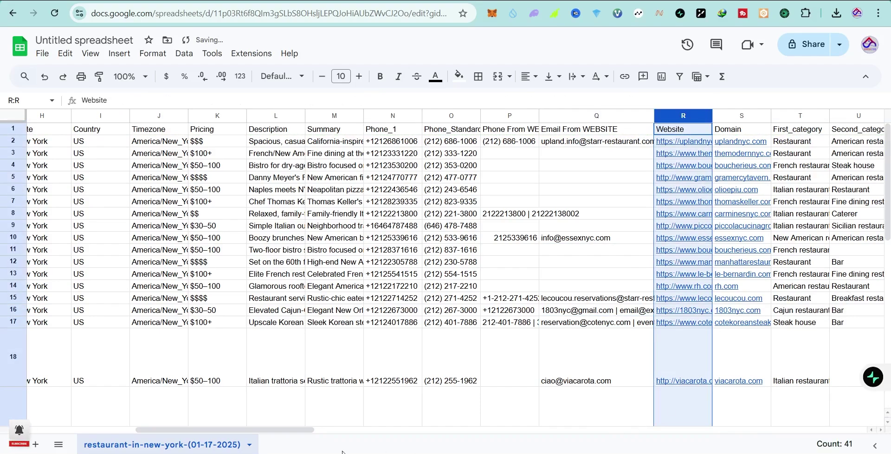
left_click_drag(288, 430, 230, 408)
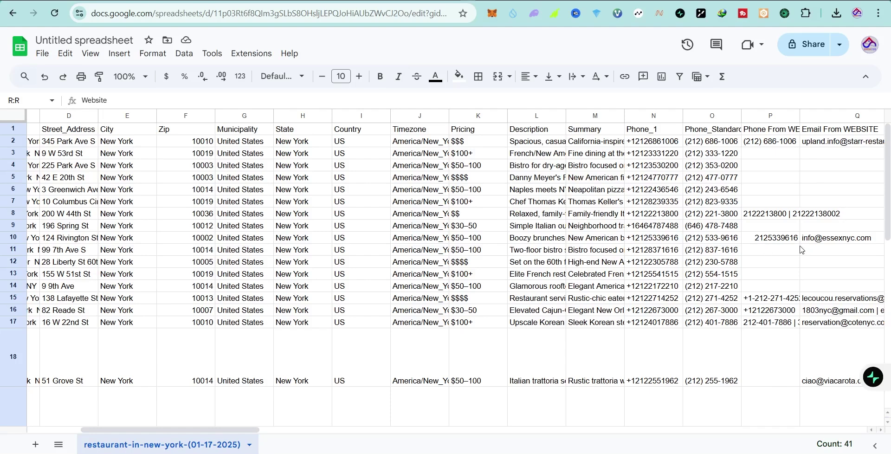
key("ctrl+alt+m")
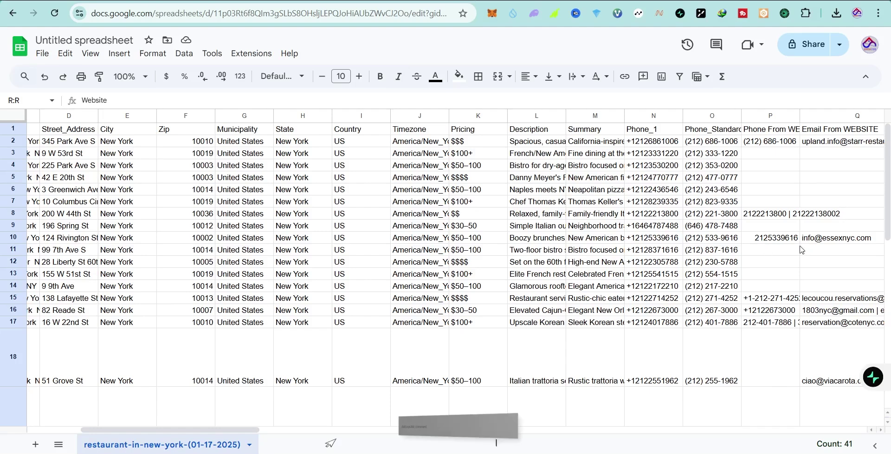
type("Leav")
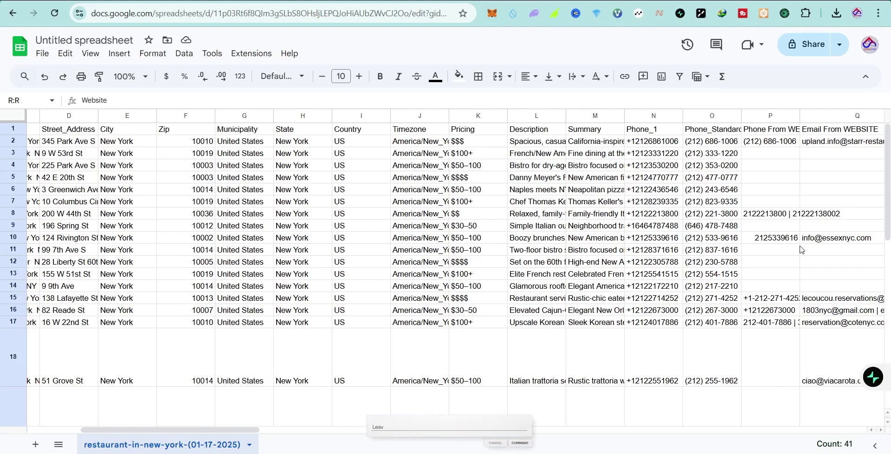
type("e a comment bellow")
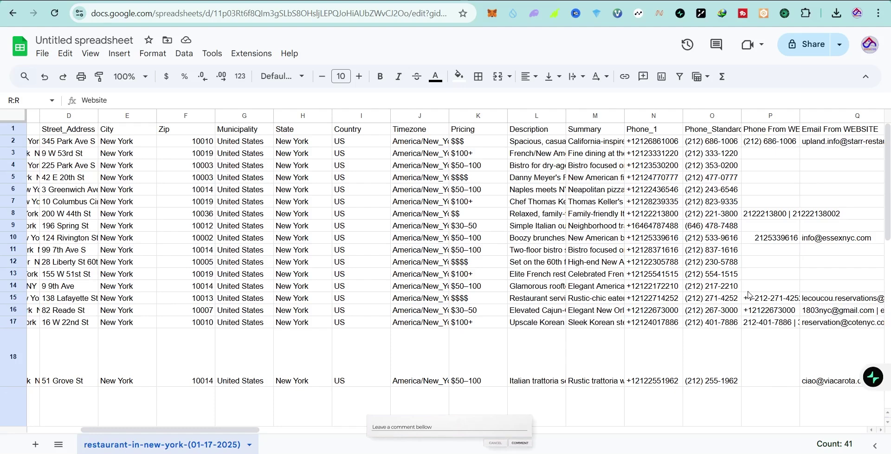